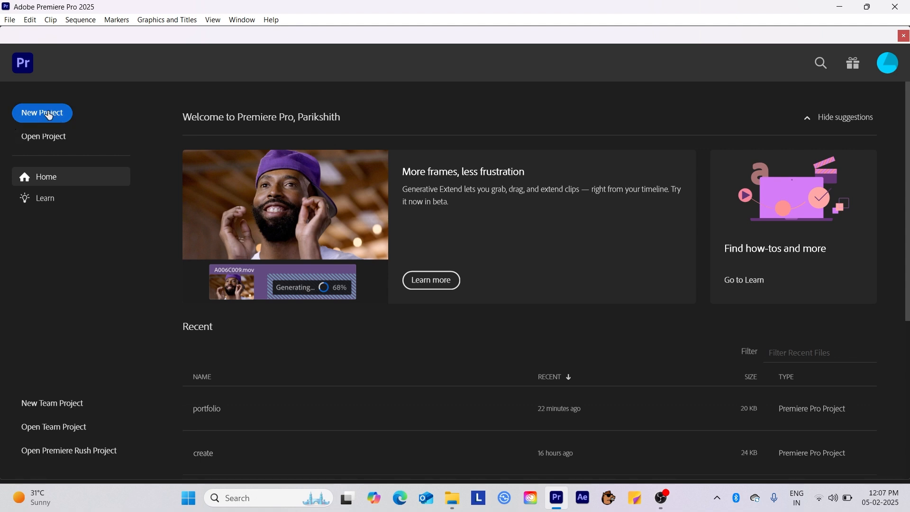
Step: Create a new project named 'Premier pro tutorial' in the default location
left_click(47, 114)
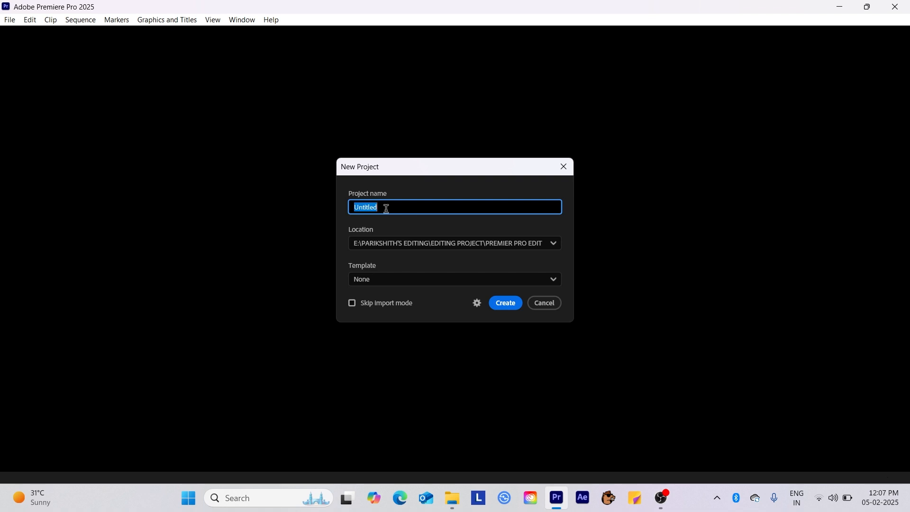
type("Premier pro tutorial")
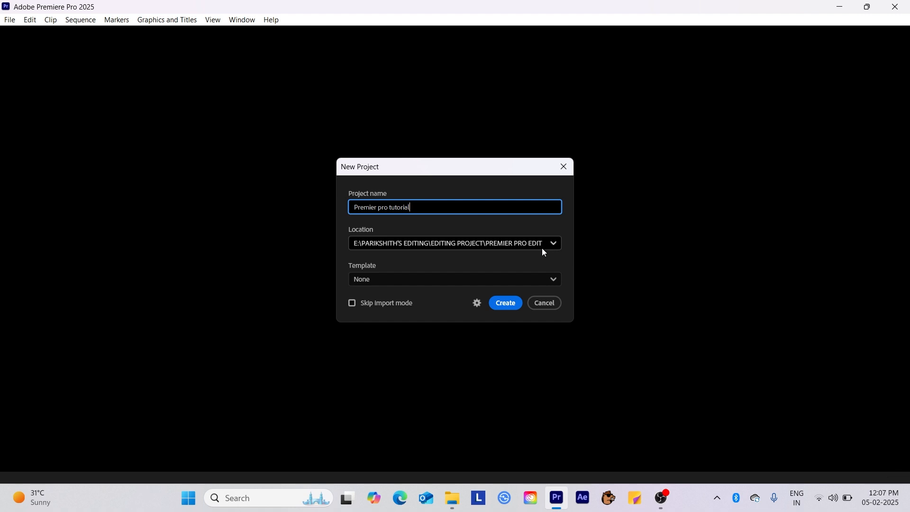
left_click(506, 303)
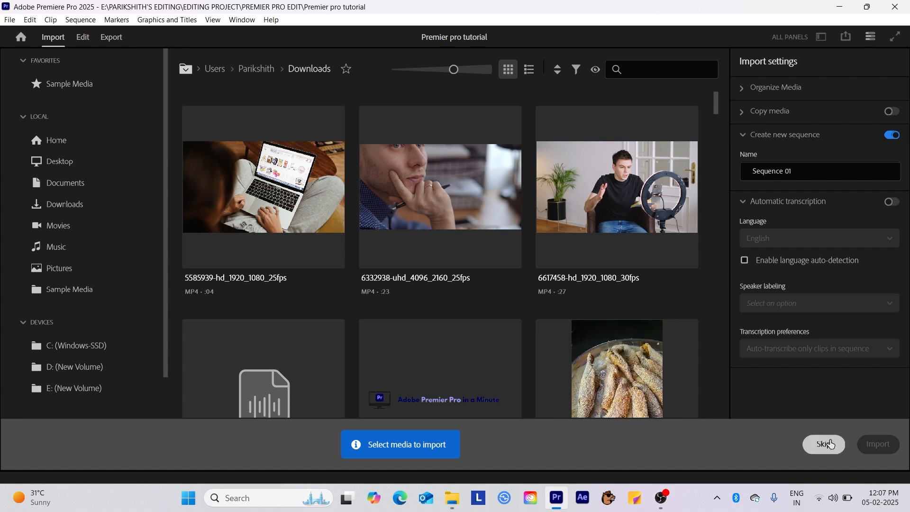
Step: Skip the Import screen and go straight to the editing workspace
left_click(824, 445)
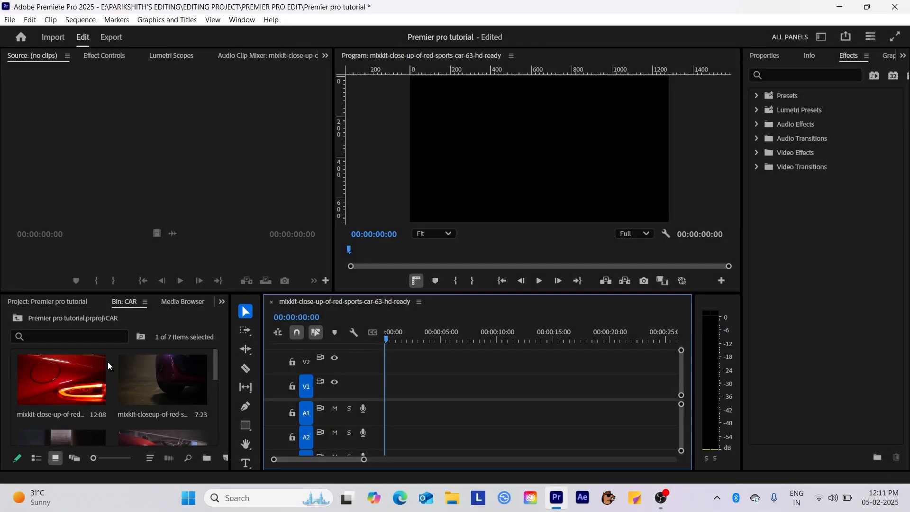
Step: Place the red sports-car close-up clip on V1 and scrub it in the Source monitor
left_click_drag(79, 378, 382, 388)
double_click(410, 390)
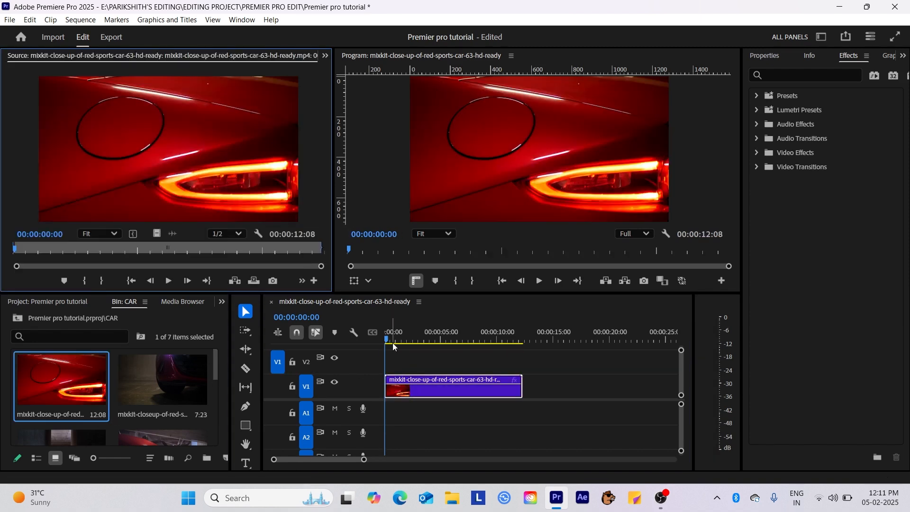
mouse_move(387, 340)
left_mouse_down()
mouse_move(399, 341)
mouse_move(381, 339)
left_mouse_up()
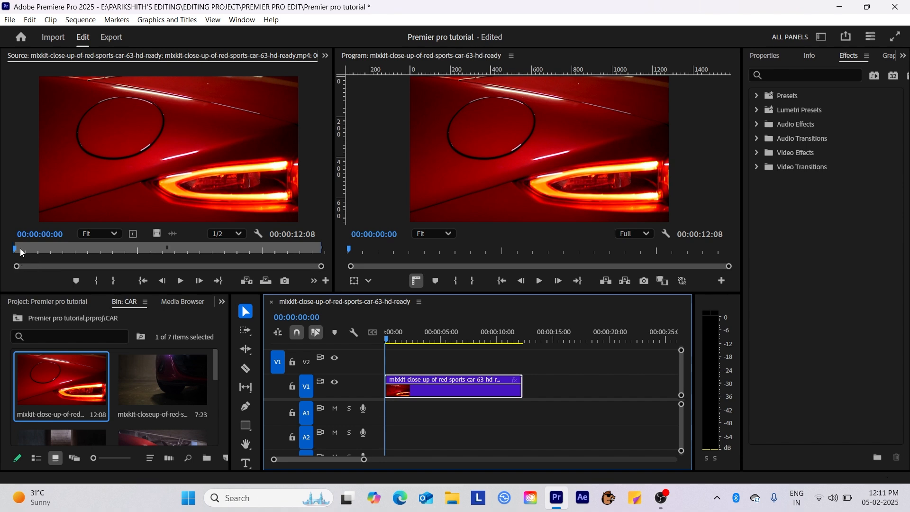
left_click_drag(20, 249, 107, 254)
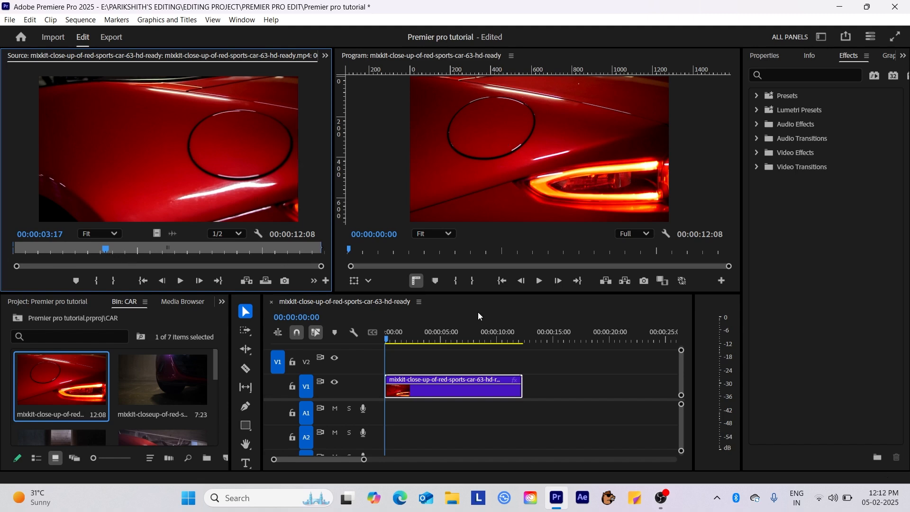
left_click(386, 340)
key("space")
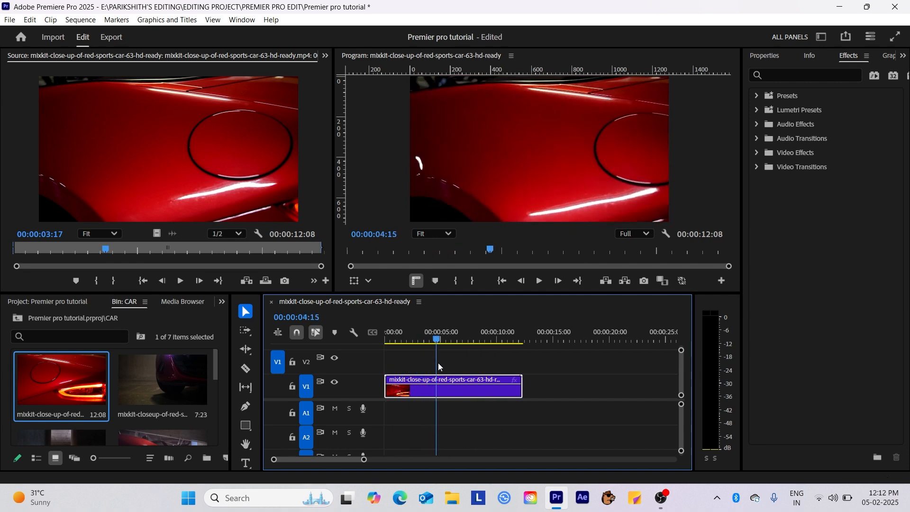
left_click_drag(438, 363, 391, 376)
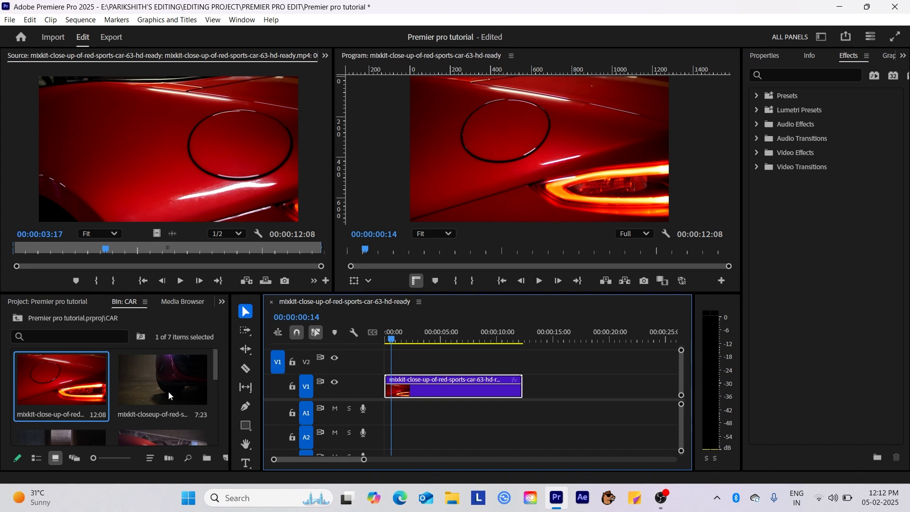
left_click_drag(217, 357, 212, 382)
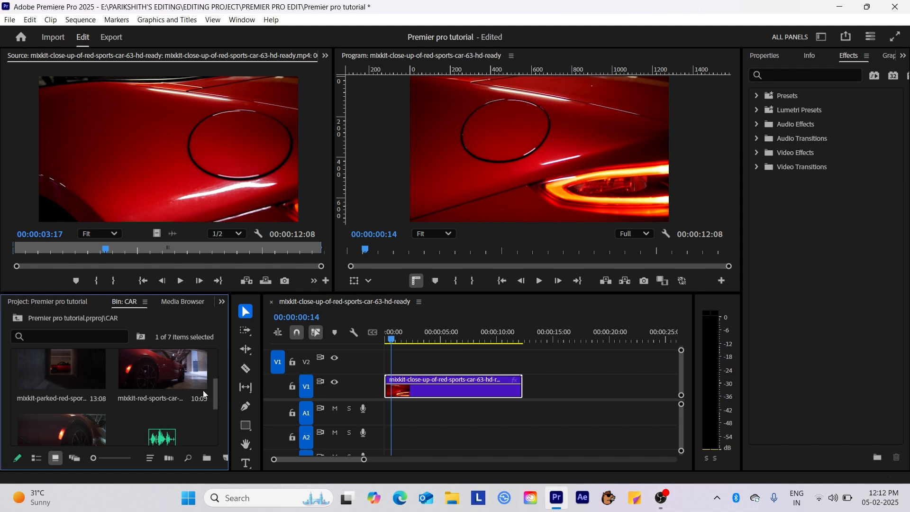
Step: Place the second red-car close-up clip on V1 right after the first
scroll(150, 391, "up", 3)
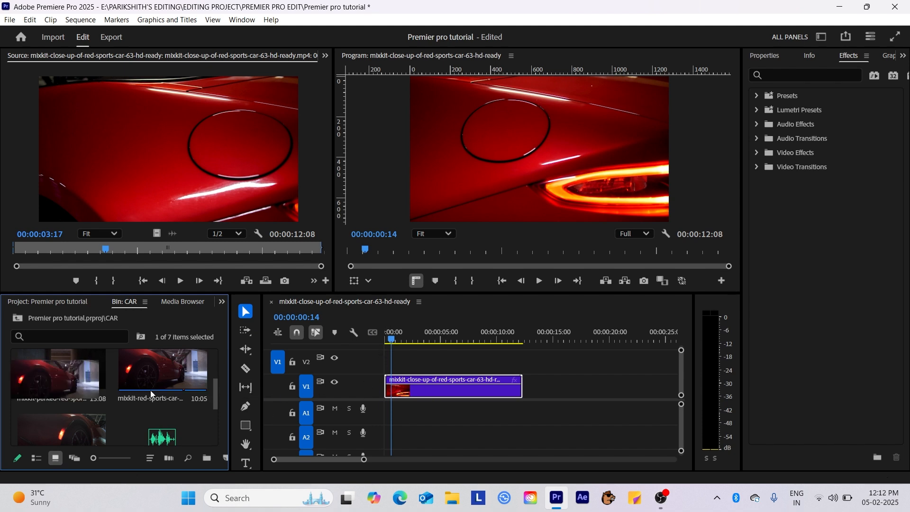
left_click(164, 377)
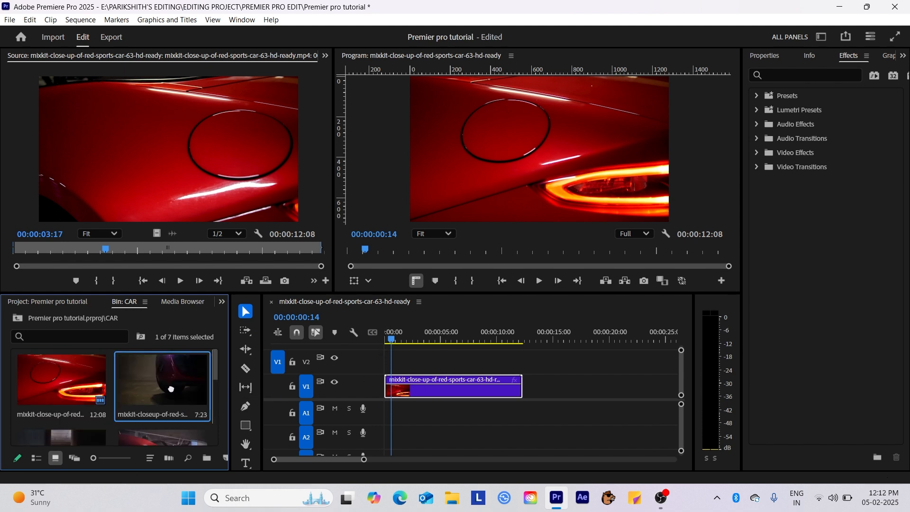
left_click_drag(208, 380, 521, 385)
Step: Scrub the playhead from about one second across the join into the second clip
scroll(180, 414, "down", 5)
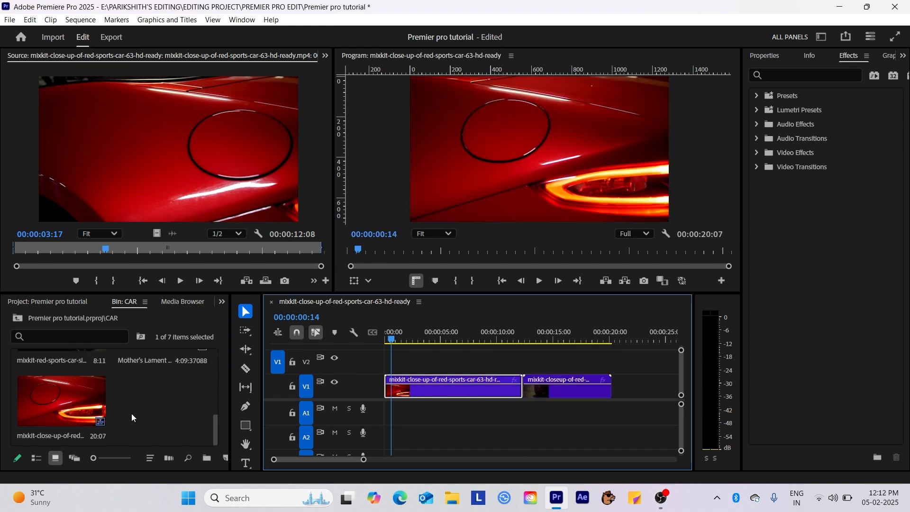
scroll(130, 414, "up", 2)
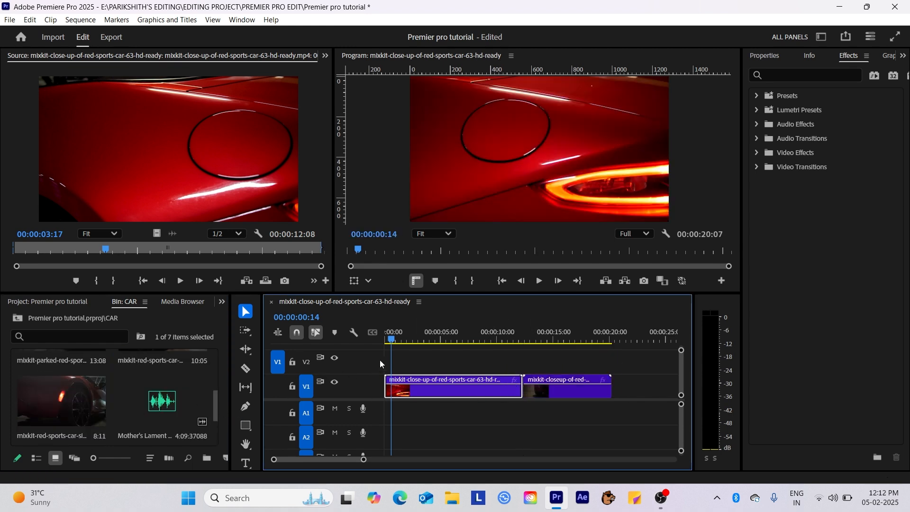
left_click(403, 340)
left_click_drag(406, 342, 454, 343)
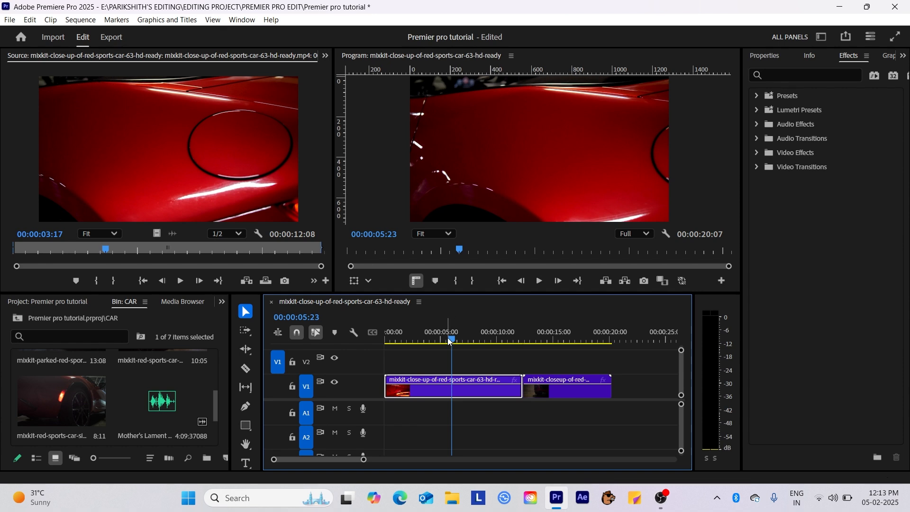
left_click_drag(444, 340, 503, 340)
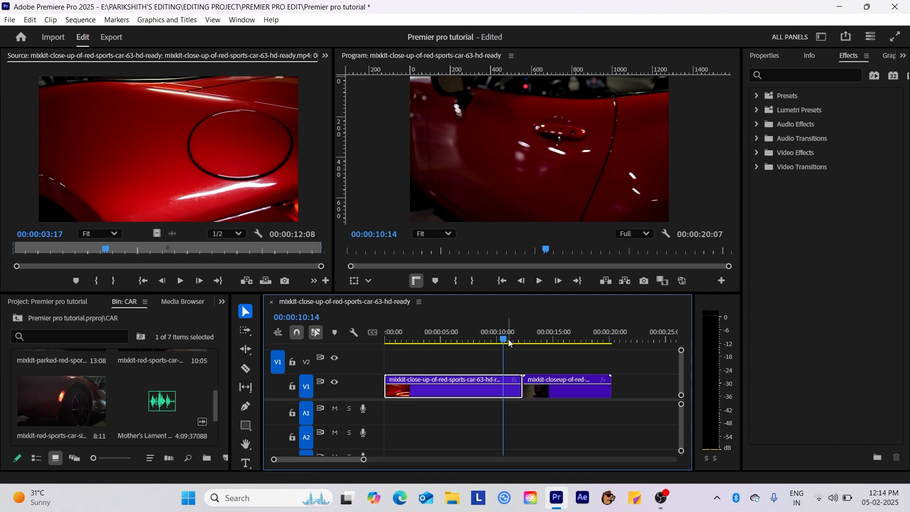
Step: Return the playhead to the start and add another red-car clip to the end of V1
left_click_drag(505, 340, 397, 395)
scroll(170, 369, "up", 3)
scroll(166, 370, "down", 1)
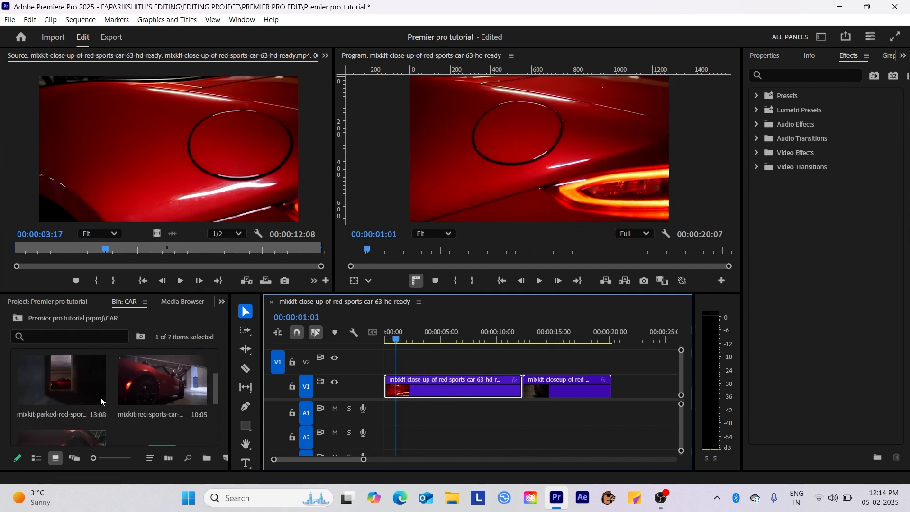
left_click_drag(94, 385, 615, 388)
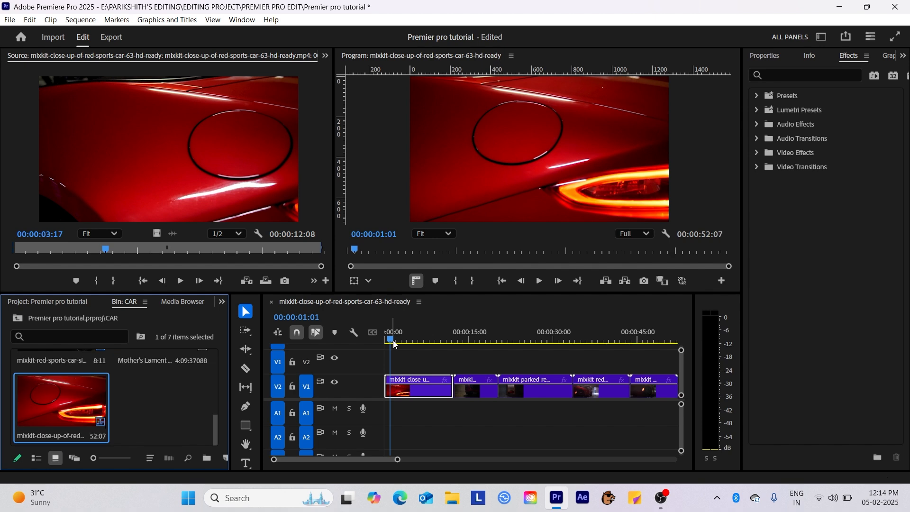
Step: Scrub through the whole row of clips and bring the playhead back to the start
left_click(405, 346)
left_click_drag(405, 346, 394, 398)
left_click_drag(162, 403, 385, 418)
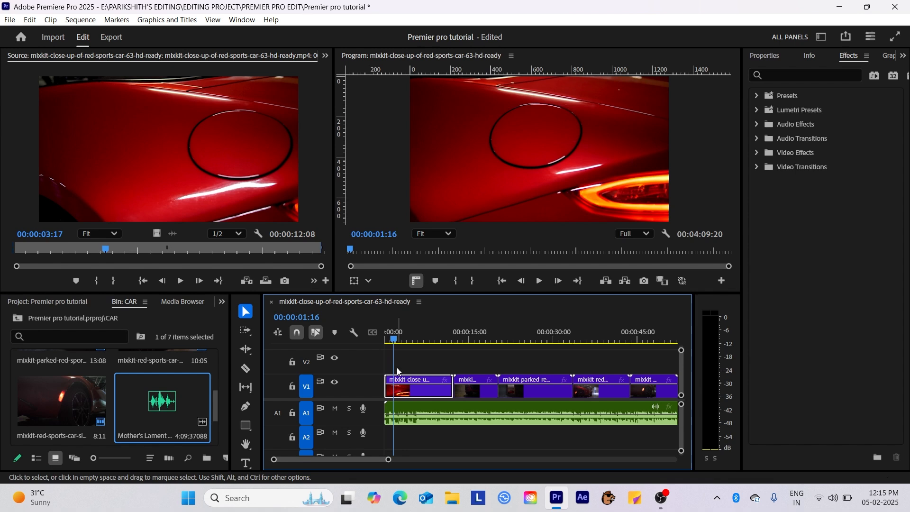
Step: Razor-cut the first clip at 00:00:03:12, delete the remainder, and close the gap
left_click(244, 371)
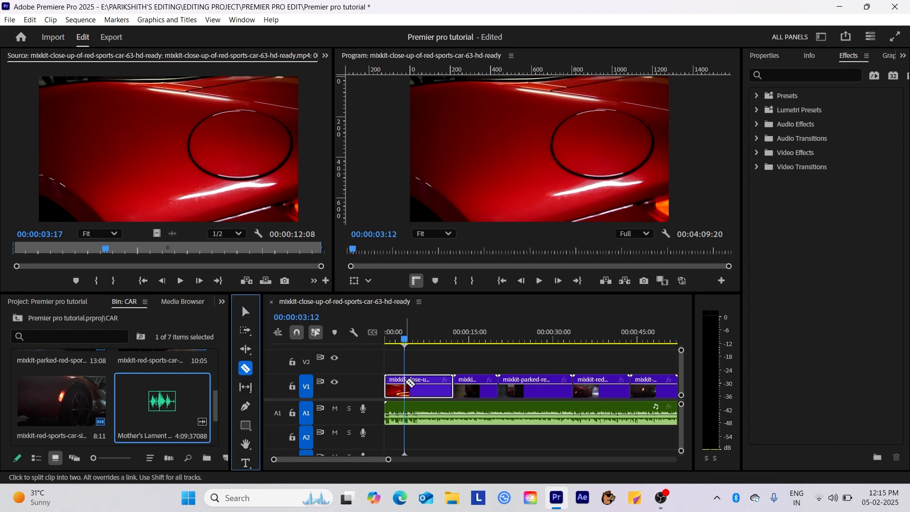
left_click(406, 388)
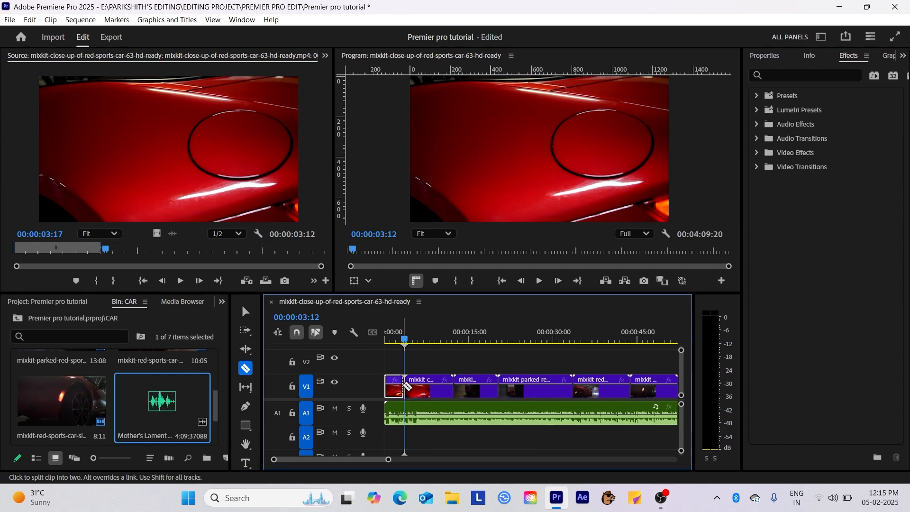
key("v")
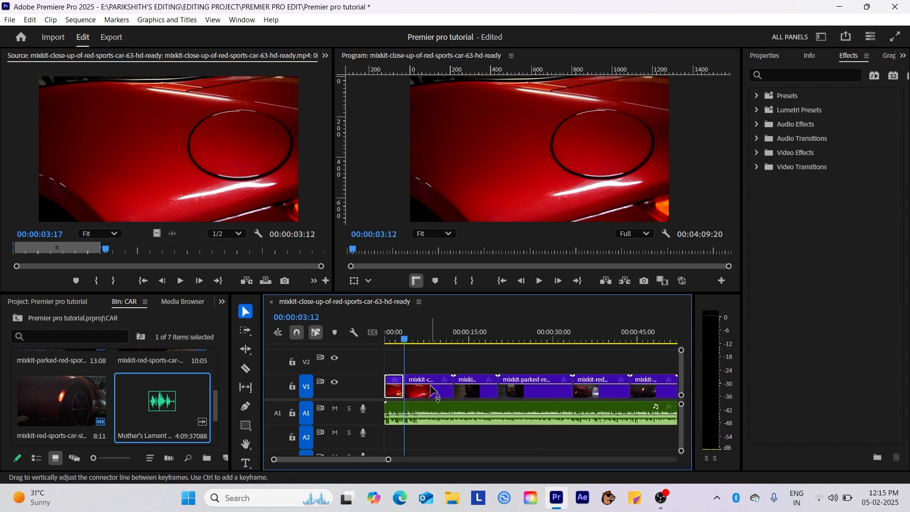
left_click(431, 388)
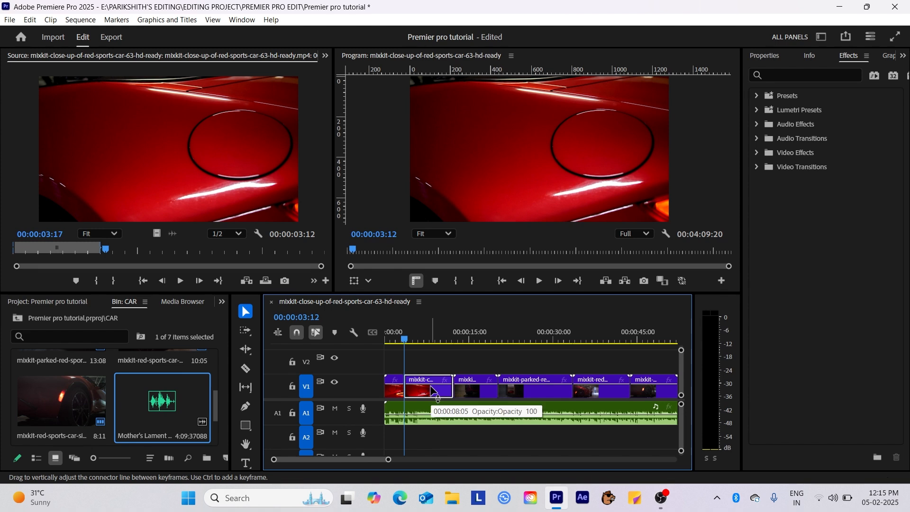
key("Delete")
left_click(424, 383)
key("Delete")
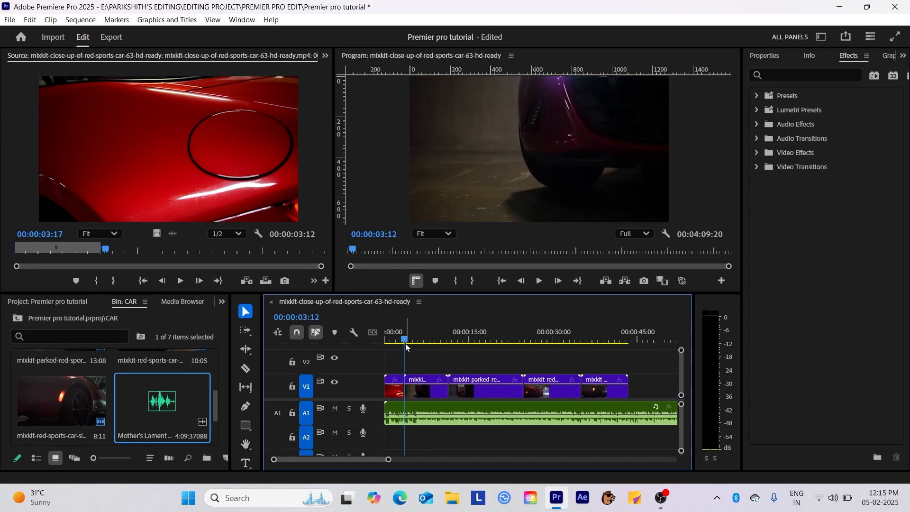
Step: Apply a Cross Dissolve at the first cut between clips and play it back
mouse_move(406, 346)
left_mouse_down()
mouse_move(433, 342)
mouse_move(408, 342)
mouse_move(416, 342)
left_mouse_up()
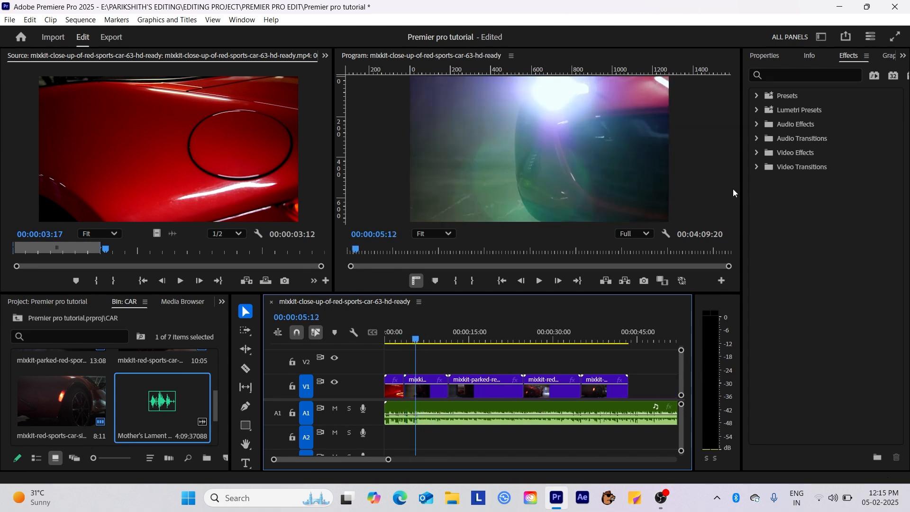
left_click(800, 76)
type("t")
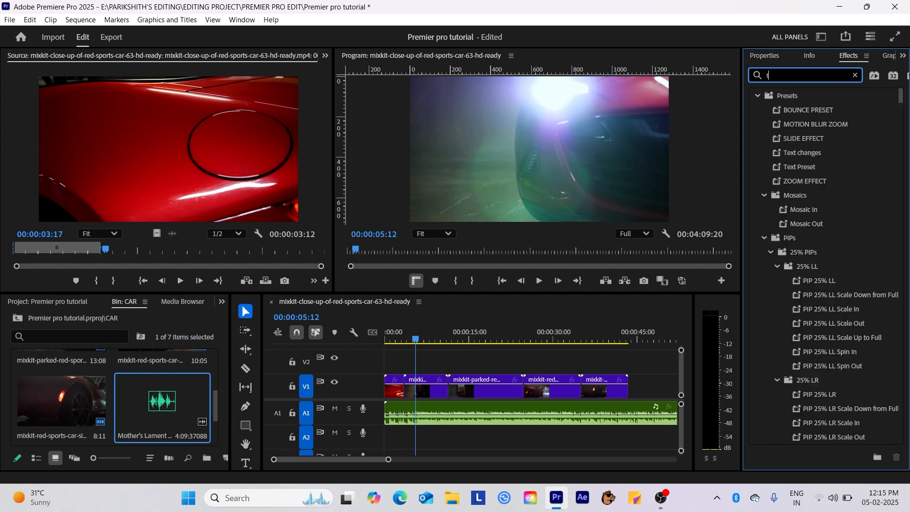
type("r")
key("BackSpace")
key("BackSpace")
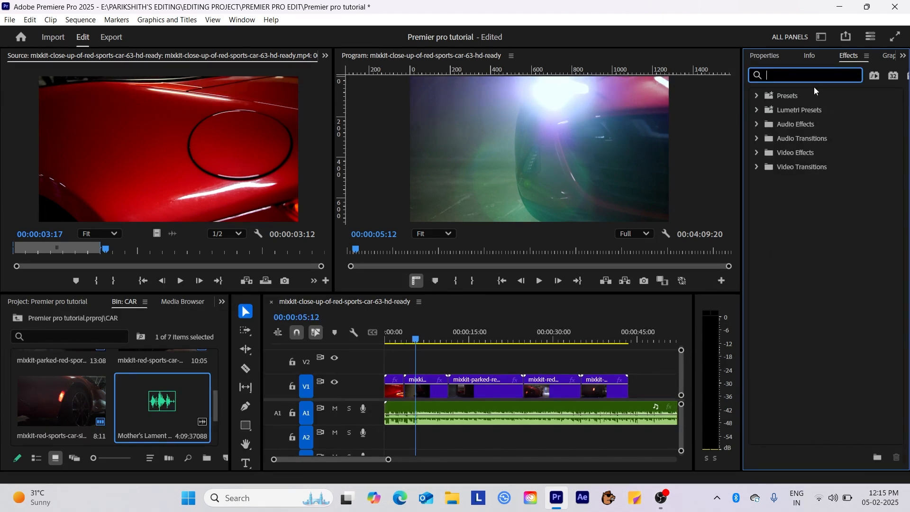
type("cross")
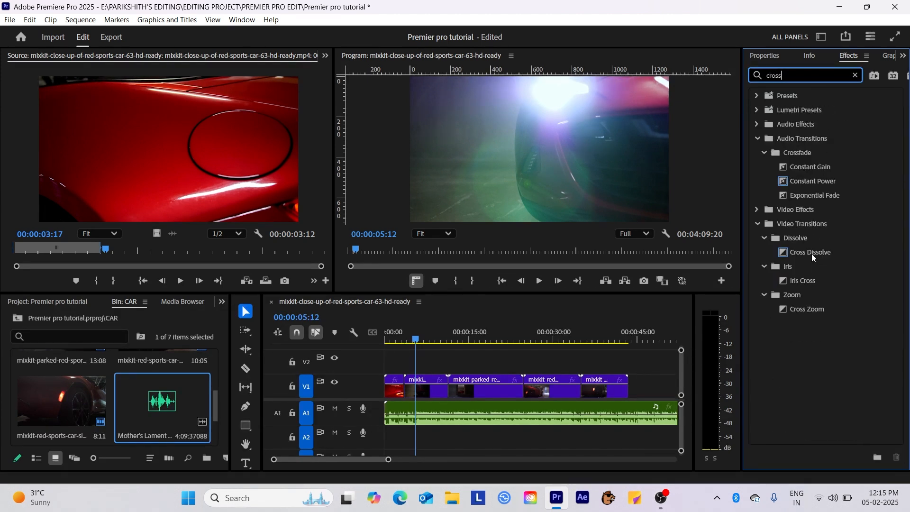
left_click_drag(814, 257, 405, 394)
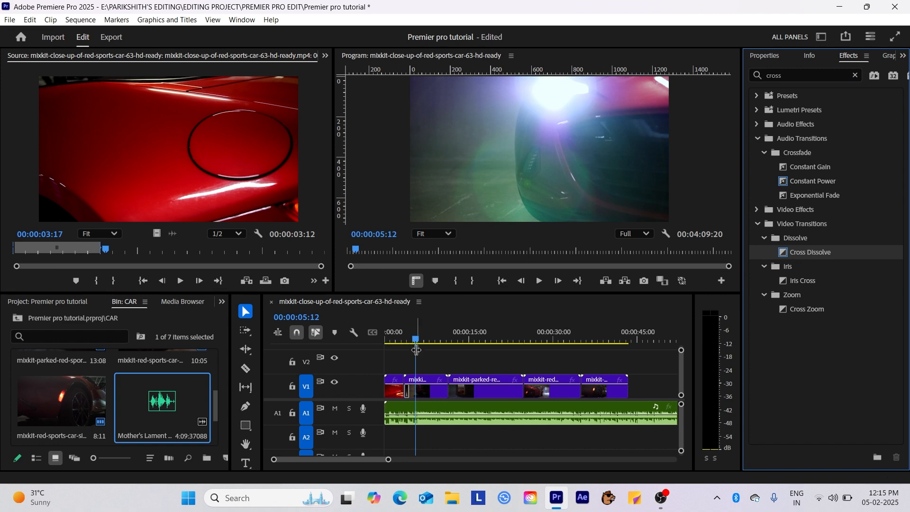
left_click(386, 343)
key("space")
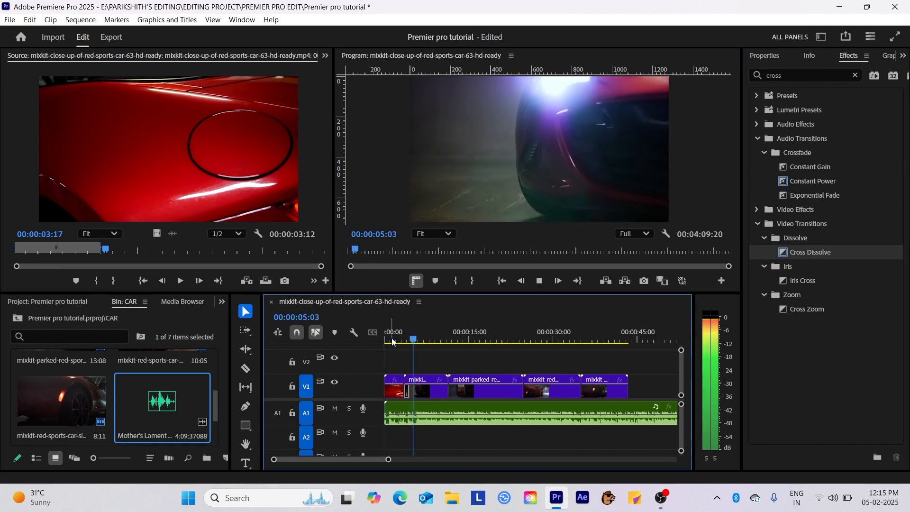
key("space")
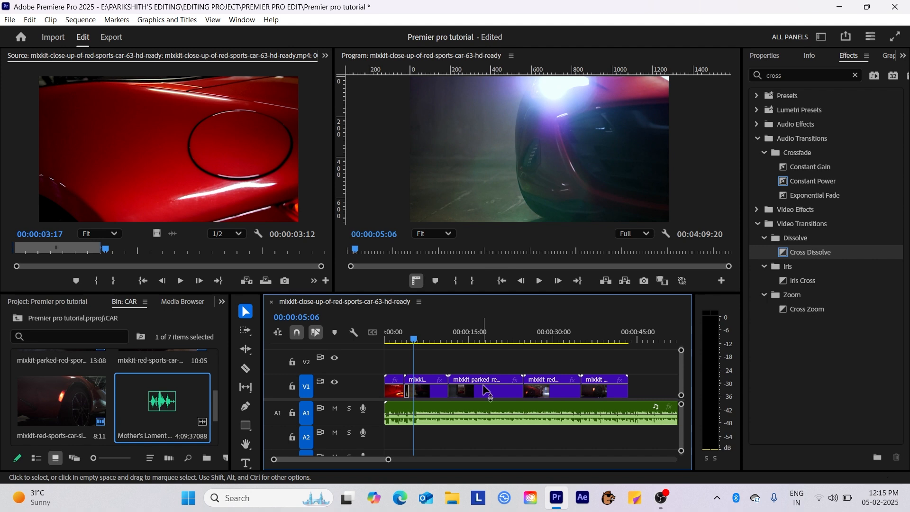
Step: Ripple-trim the start of the parked red-car clip so later clips close up
left_click_drag(414, 345, 483, 367)
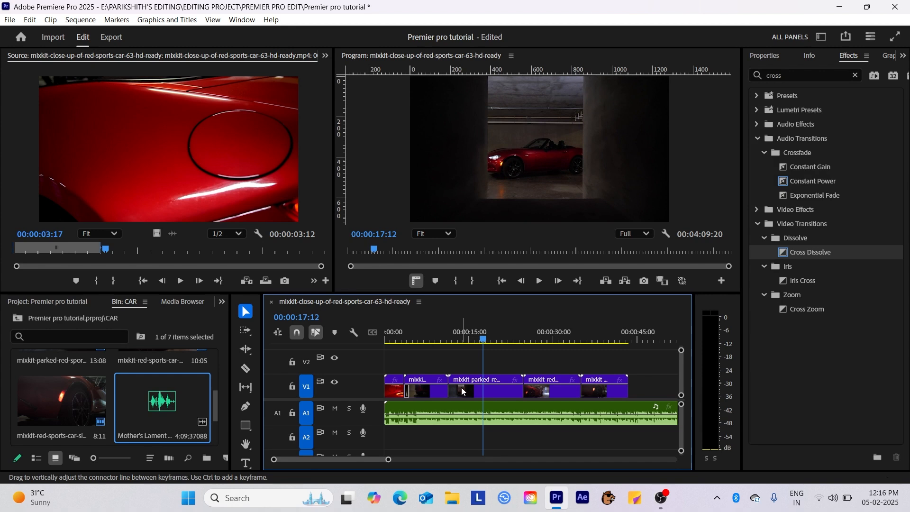
left_click(458, 385)
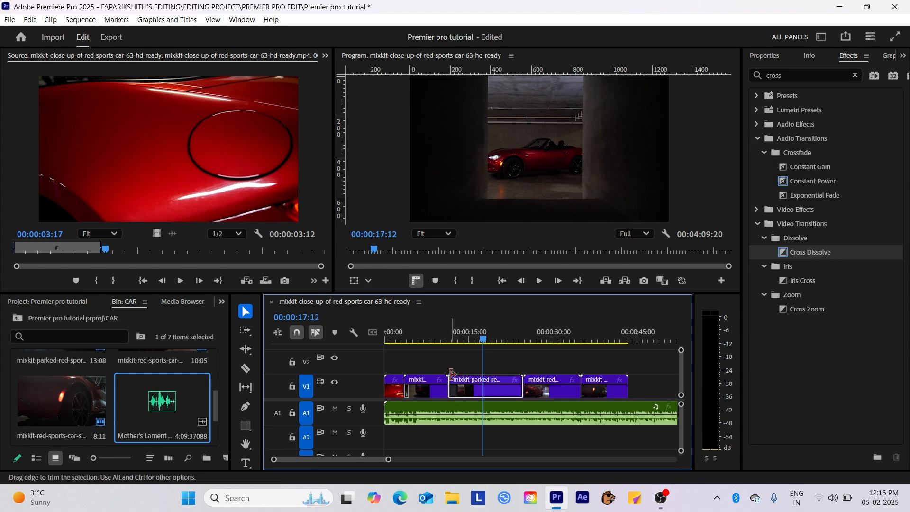
left_click_drag(452, 373, 476, 377)
left_click(522, 356)
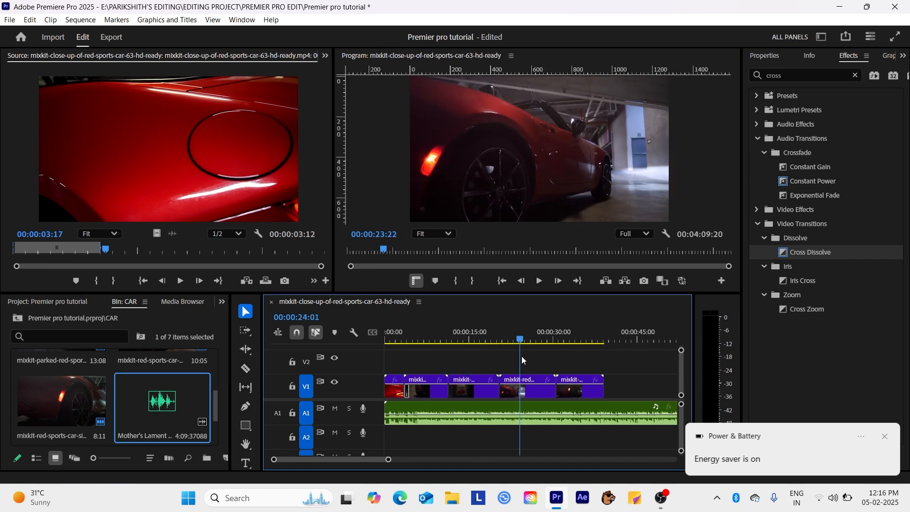
left_click_drag(521, 357, 589, 374)
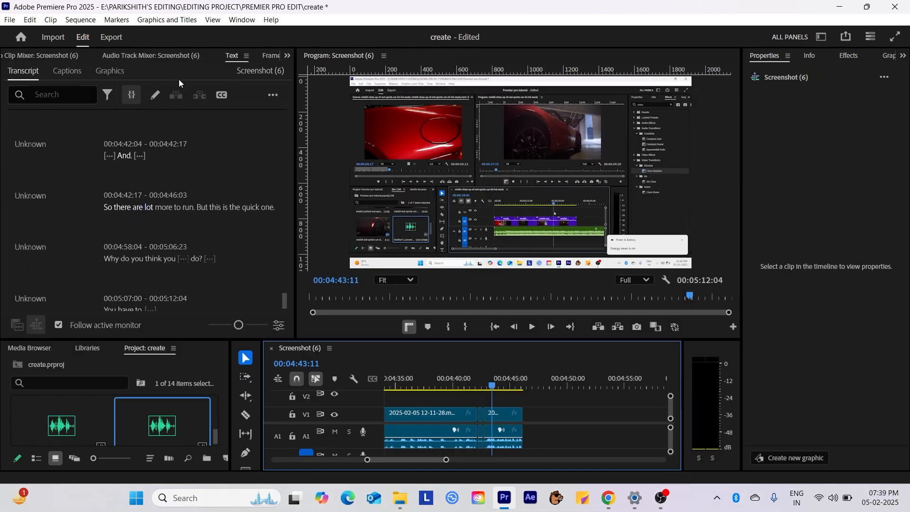
left_click(111, 37)
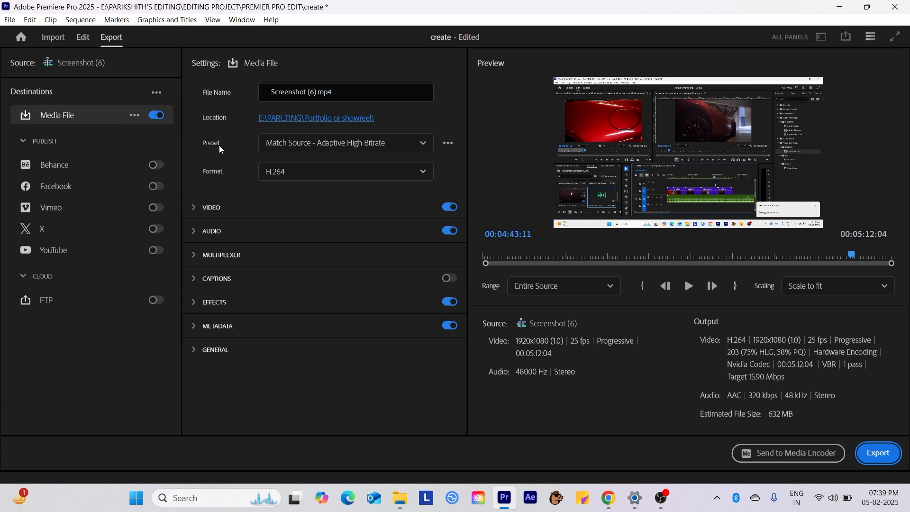
left_click(417, 142)
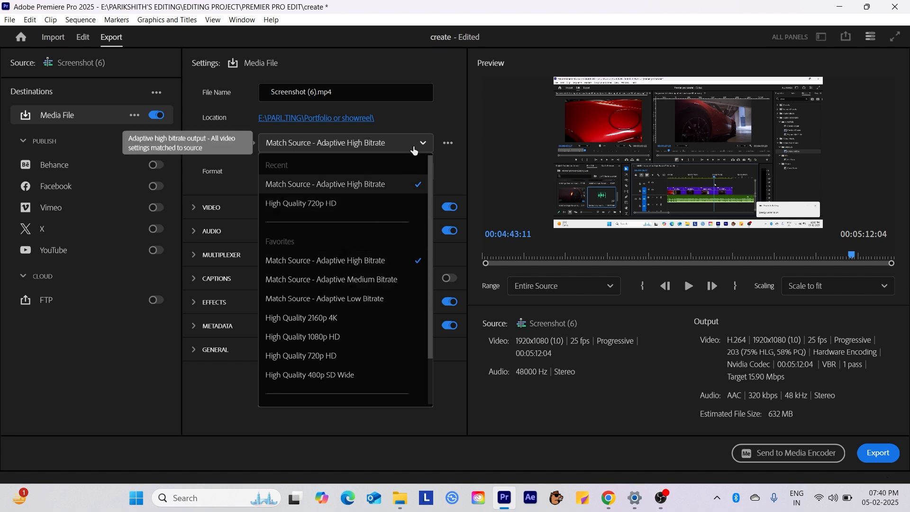
left_click(414, 150)
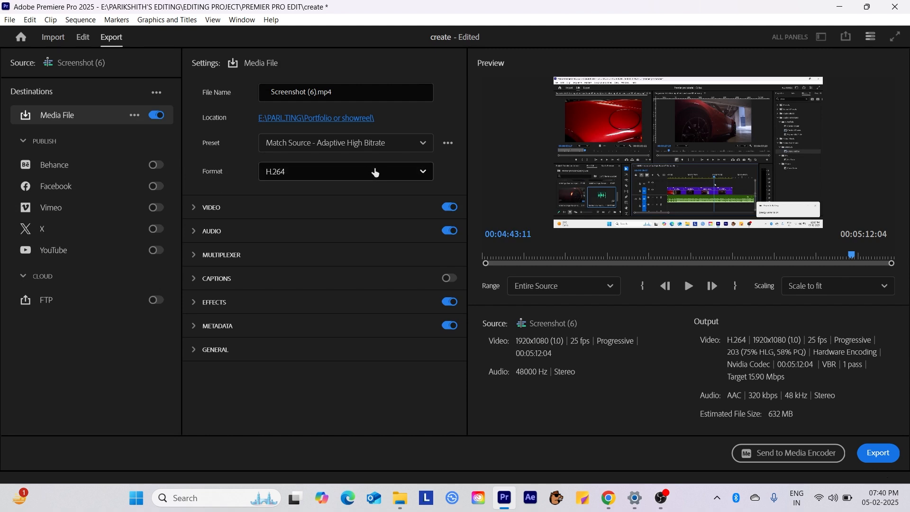
left_click(403, 176)
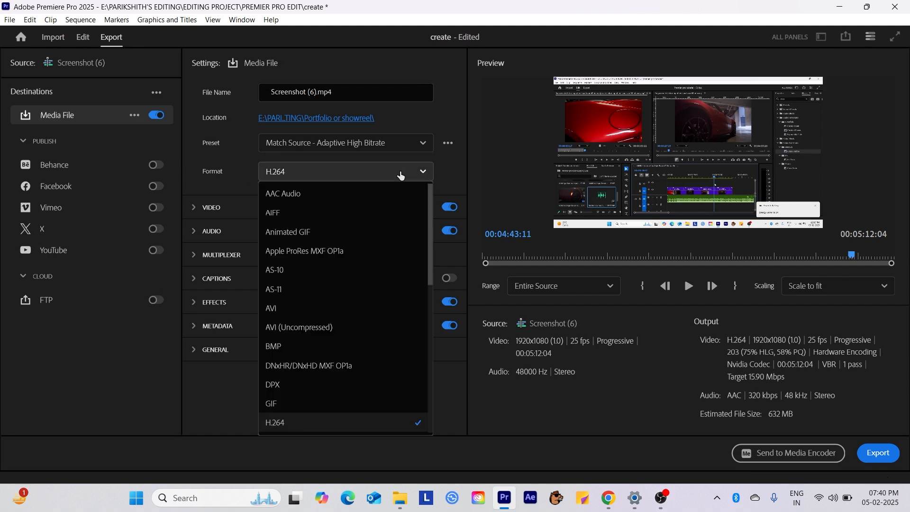
left_click(401, 176)
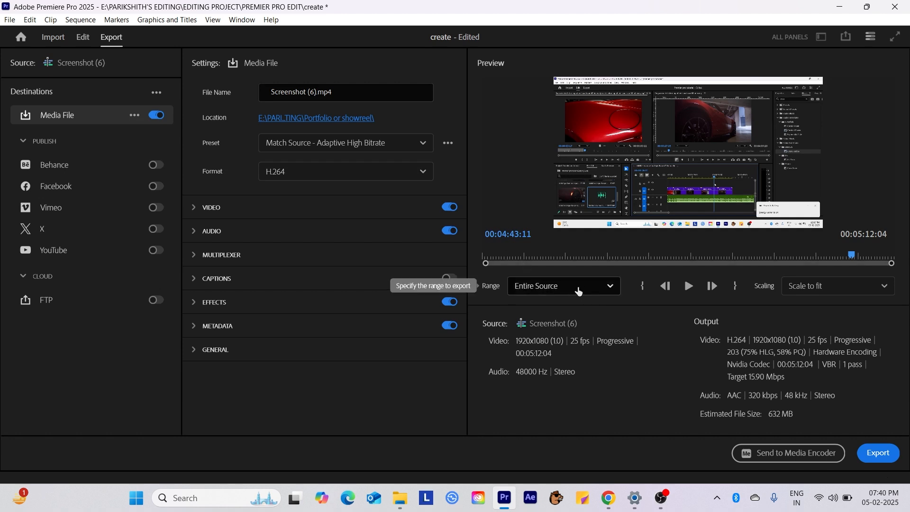
left_click(609, 287)
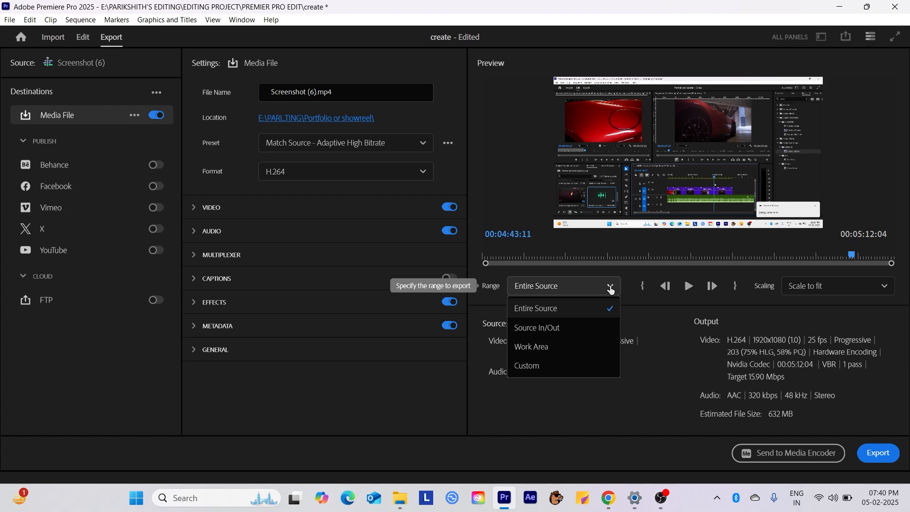
left_click(611, 290)
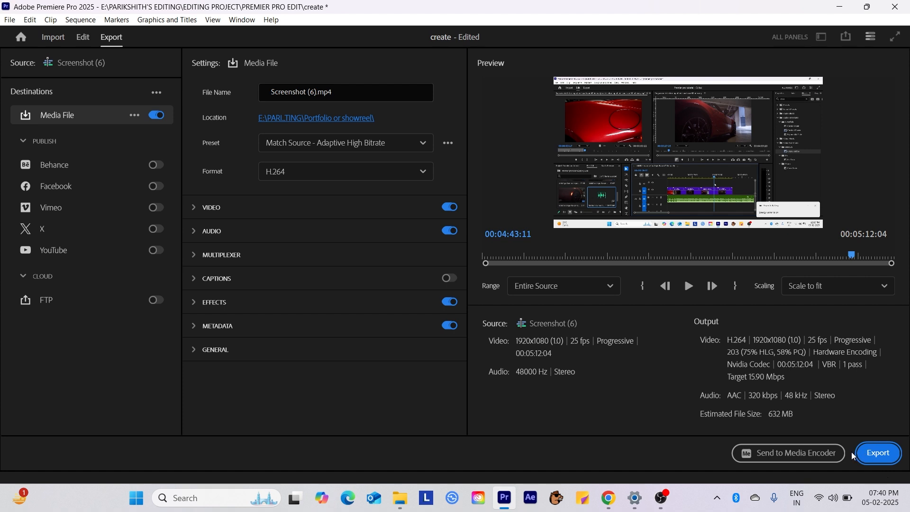
left_click(83, 37)
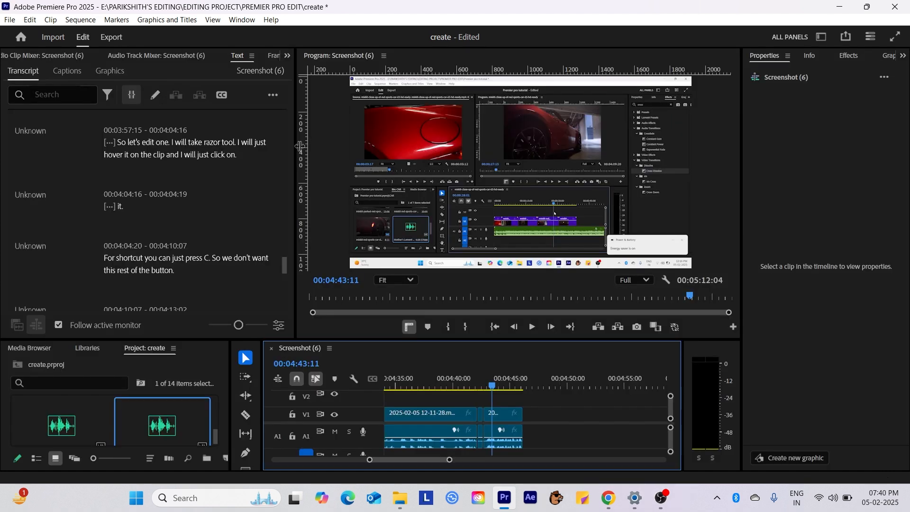